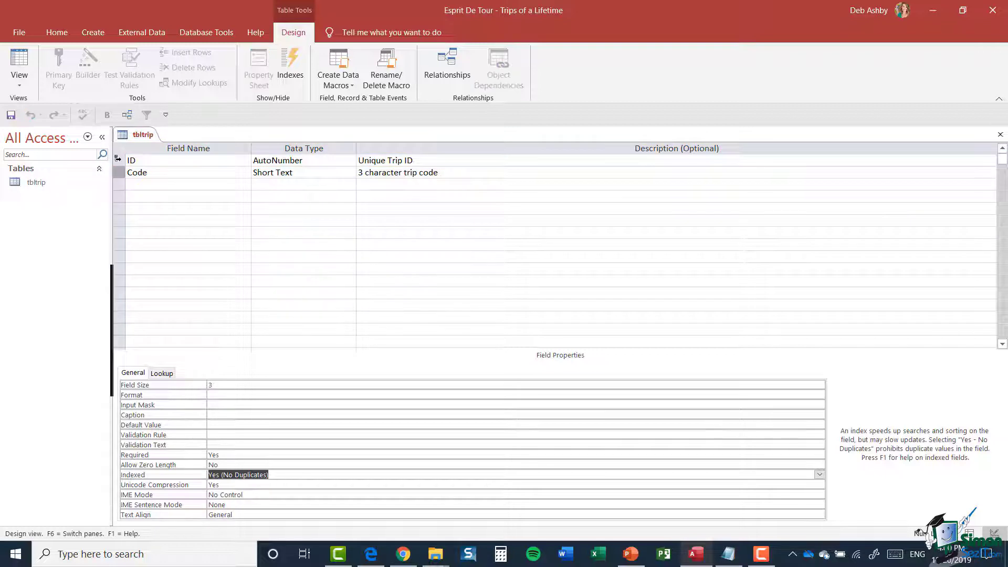
# Select the ID field row and show the table's property sheet.
pyautogui.click(116, 160)
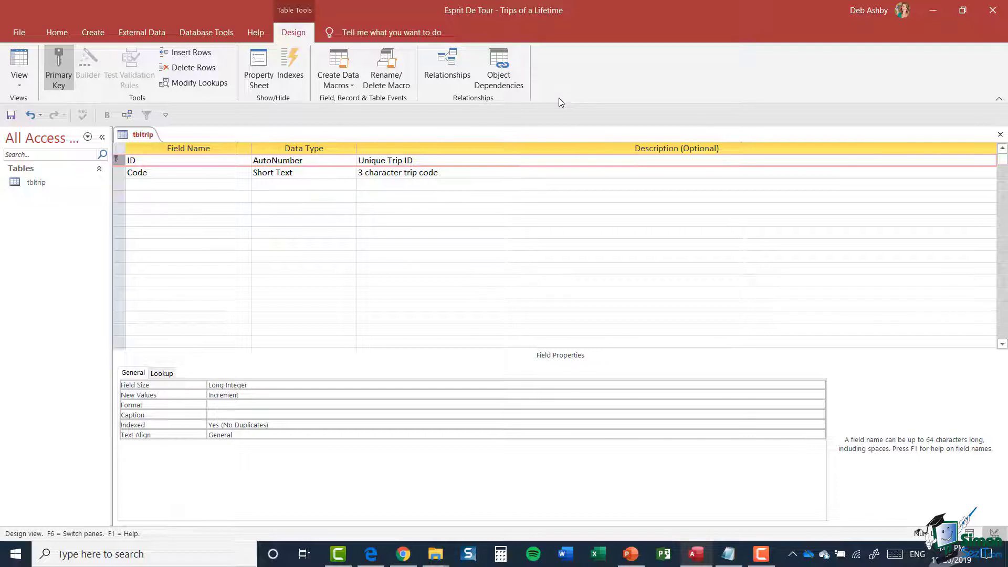
pyautogui.click(258, 74)
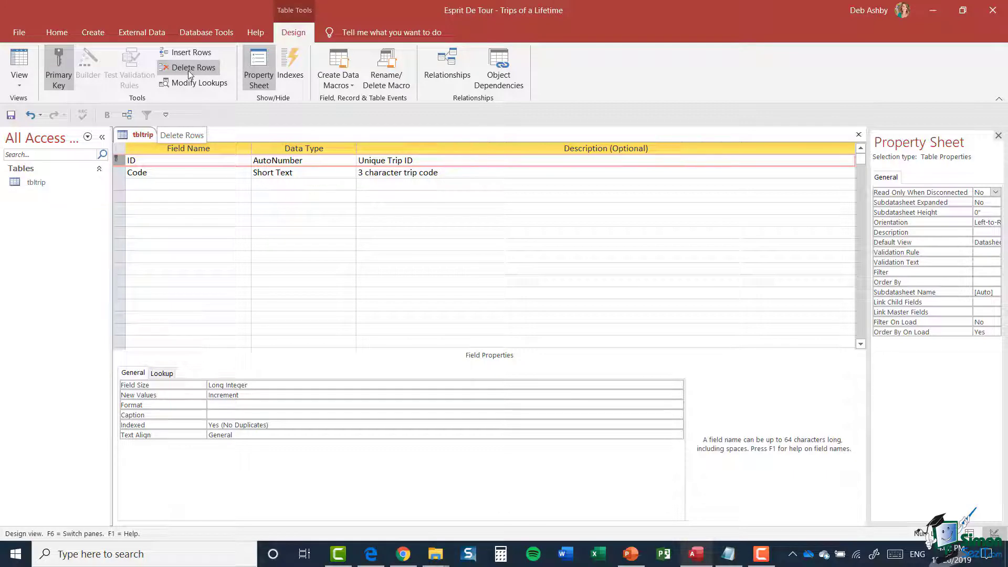
# Switch tbltrip to Datasheet view, saving the table when prompted.
pyautogui.click(20, 84)
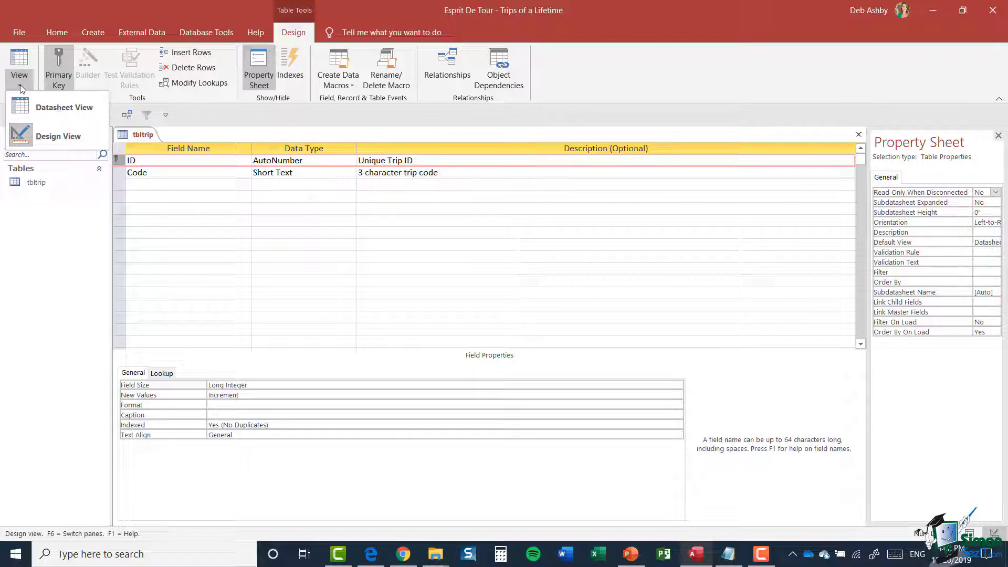
pyautogui.click(25, 112)
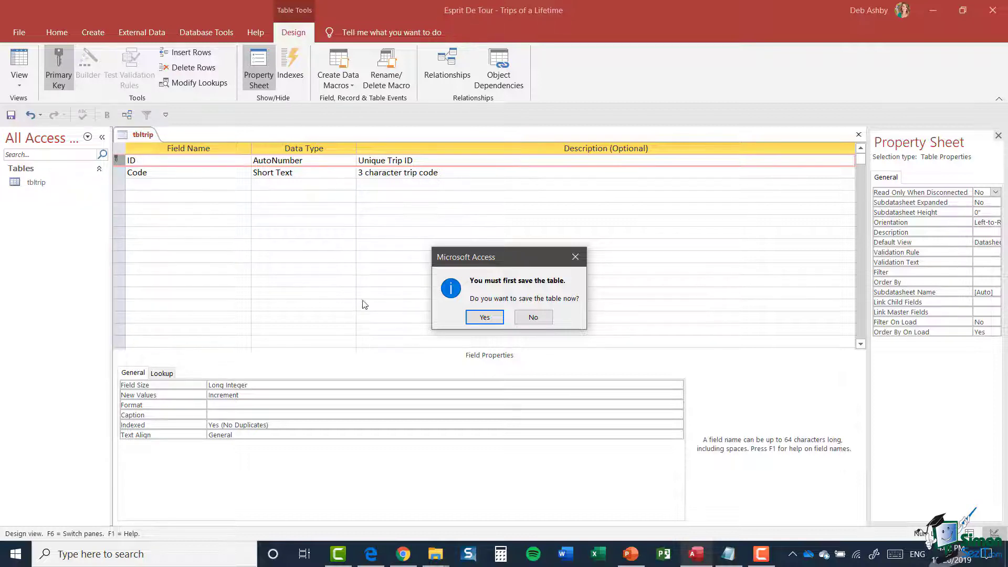
pyautogui.click(484, 317)
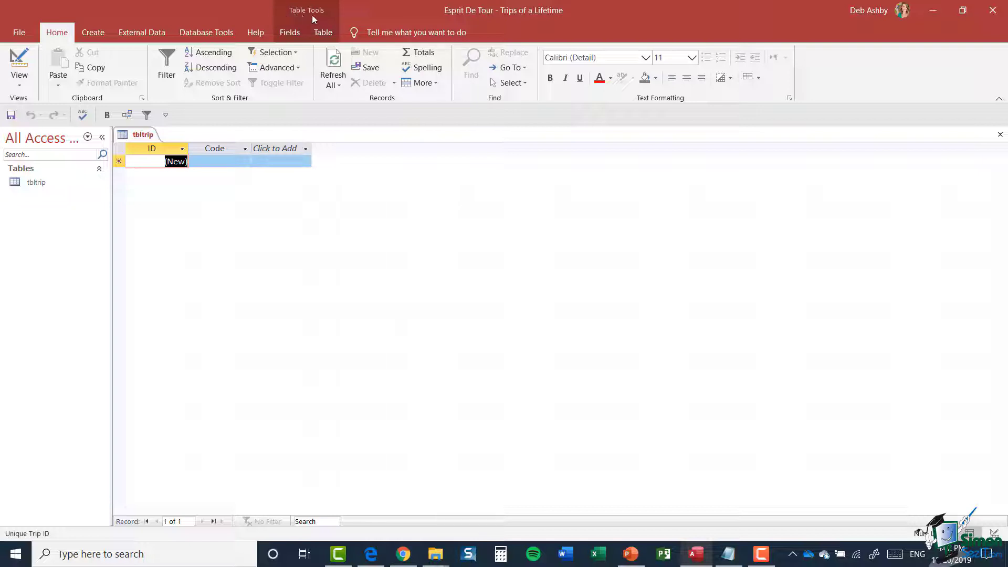
# Look through the Fields and Table ribbon commands, ending on Fields.
pyautogui.click(289, 33)
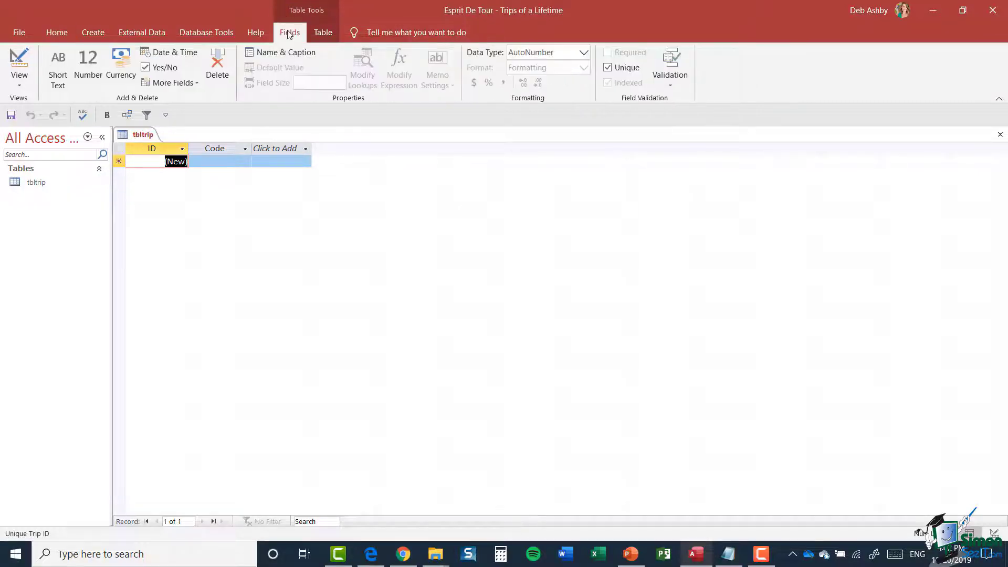
pyautogui.click(324, 35)
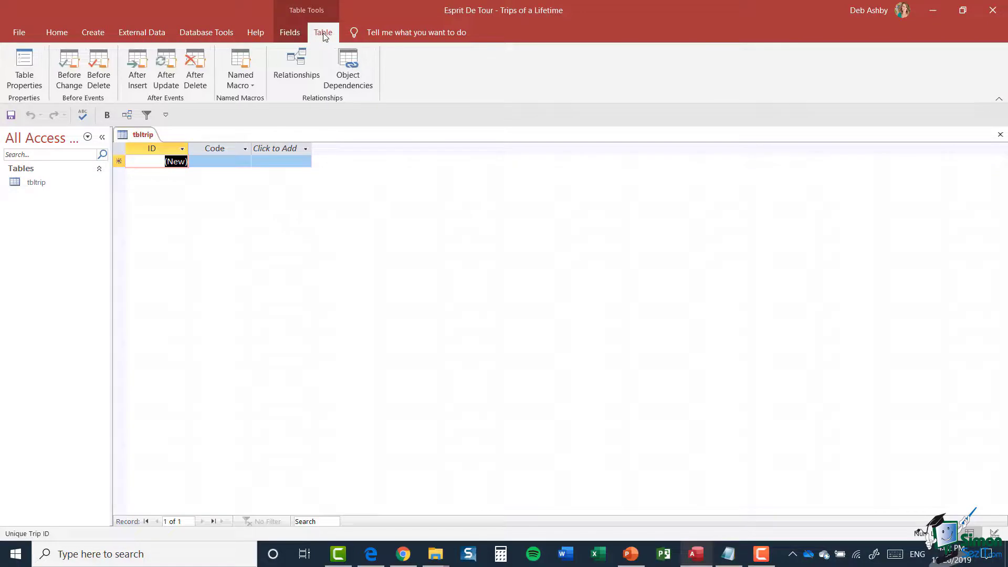
pyautogui.click(290, 33)
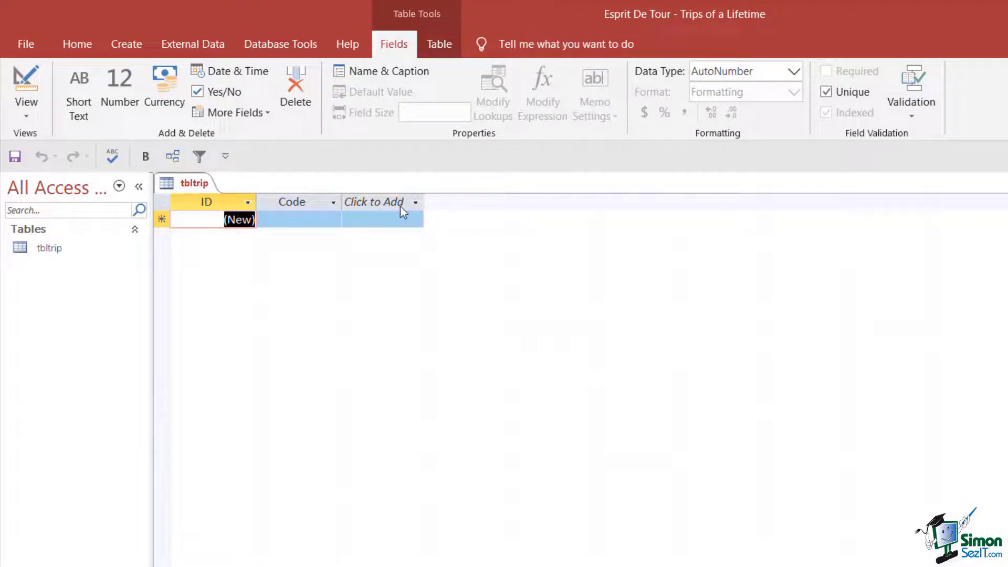
# Add a Short Text column named TripName after the Code column.
pyautogui.click(388, 205)
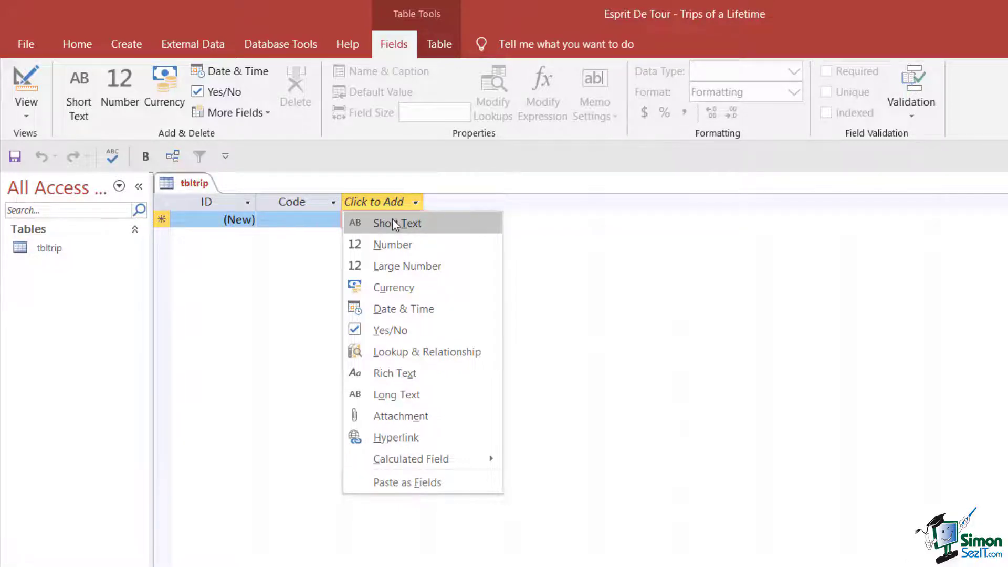
pyautogui.click(392, 219)
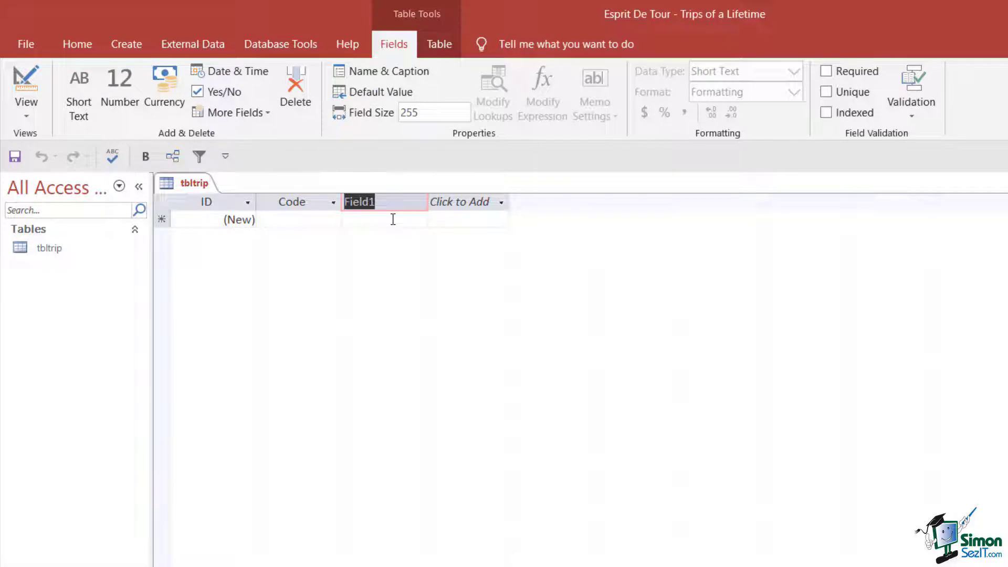
pyautogui.write('TripName')
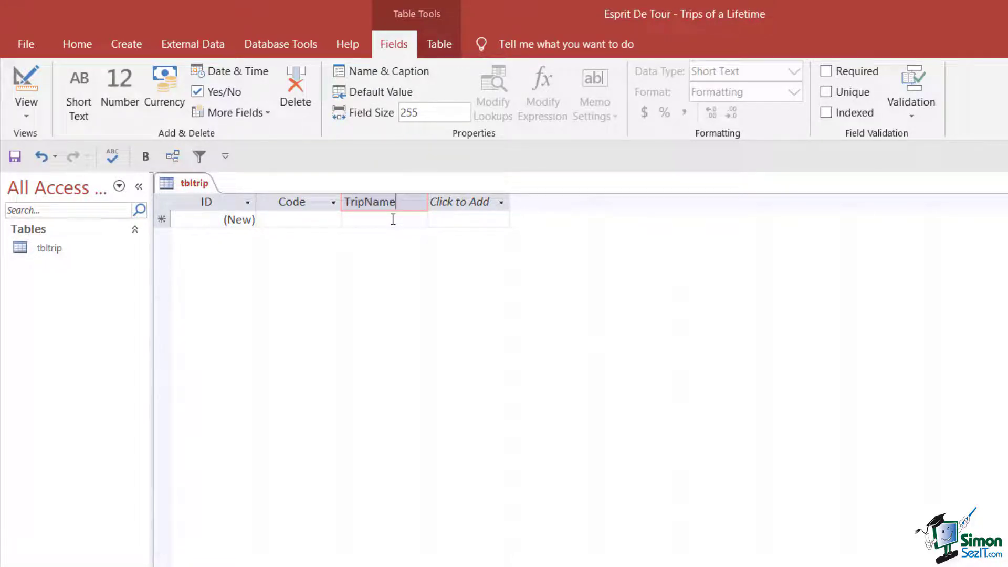
pyautogui.press('Return')
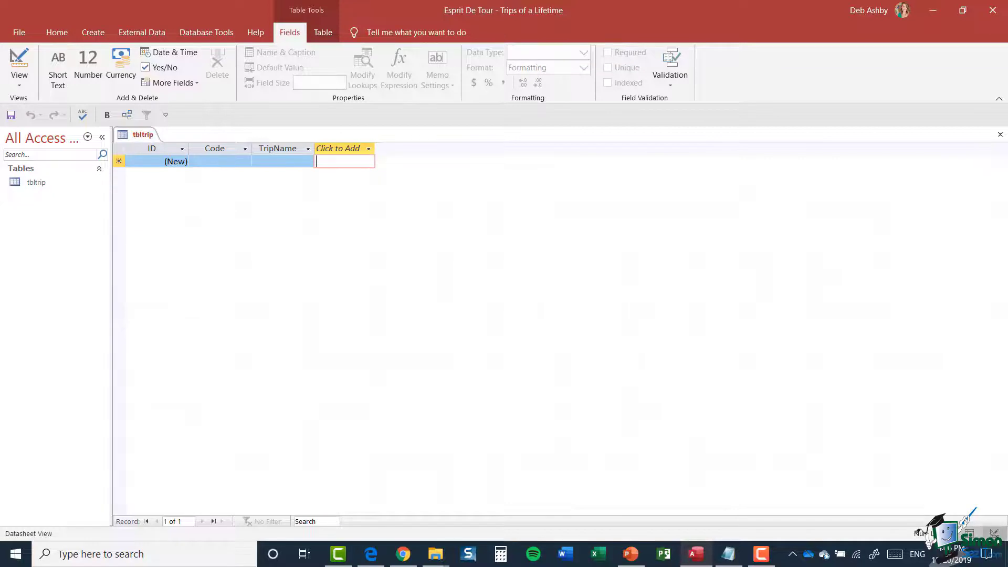
# In Design view, set TripName's Required to Yes and Allow Zero Length to No.
pyautogui.click(995, 533)
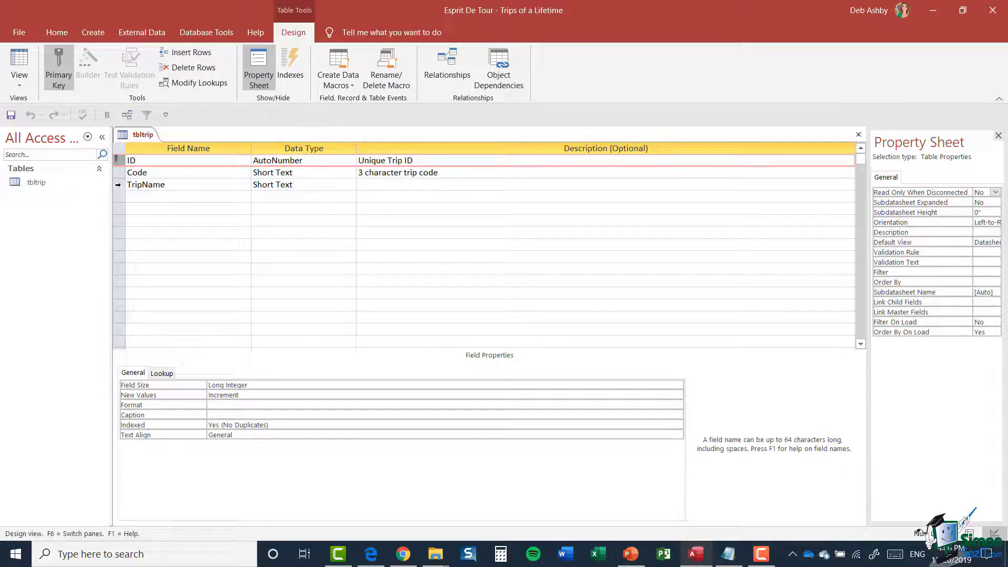
pyautogui.click(118, 184)
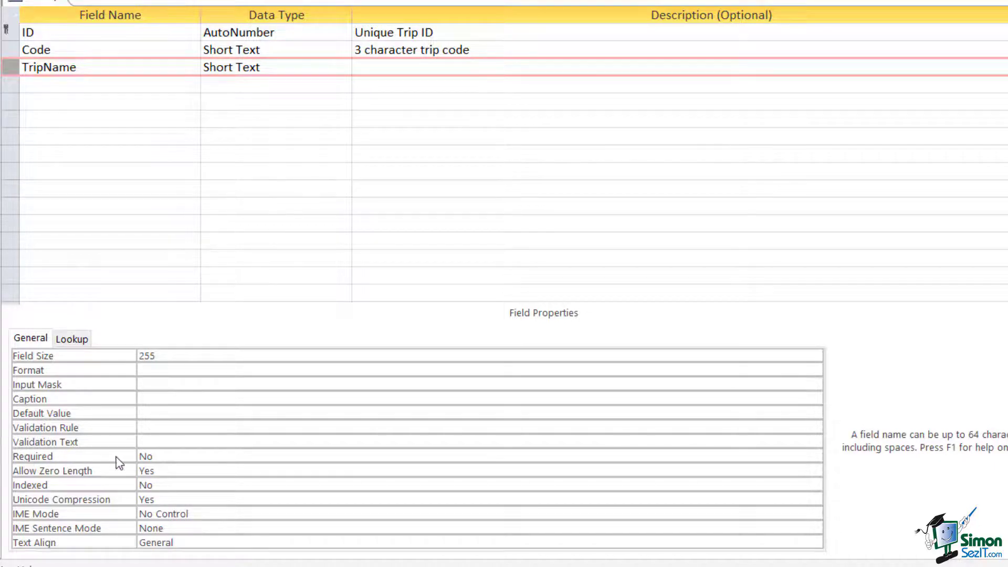
pyautogui.click(152, 456)
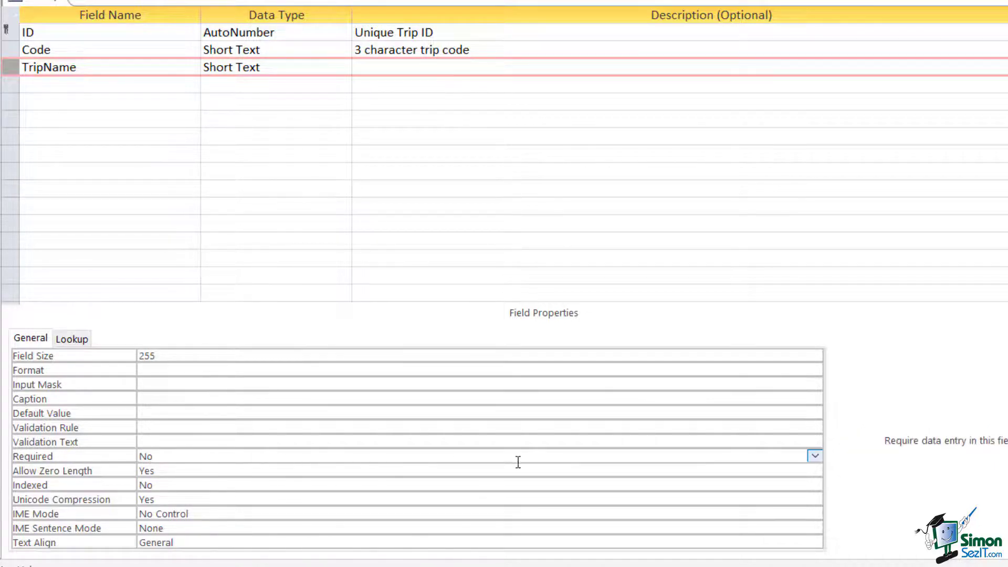
pyautogui.click(815, 456)
pyautogui.click(792, 477)
pyautogui.click(178, 472)
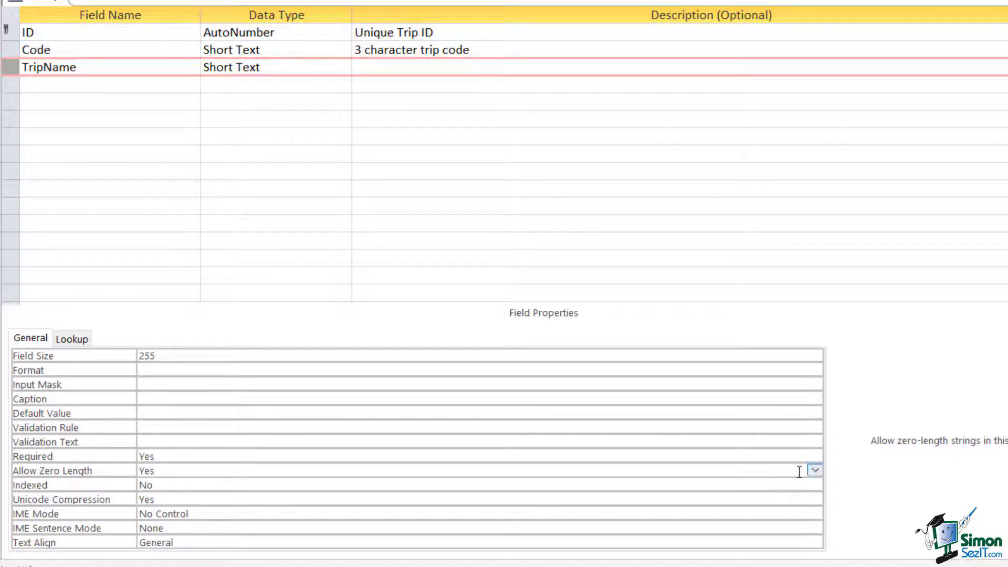
pyautogui.click(815, 470)
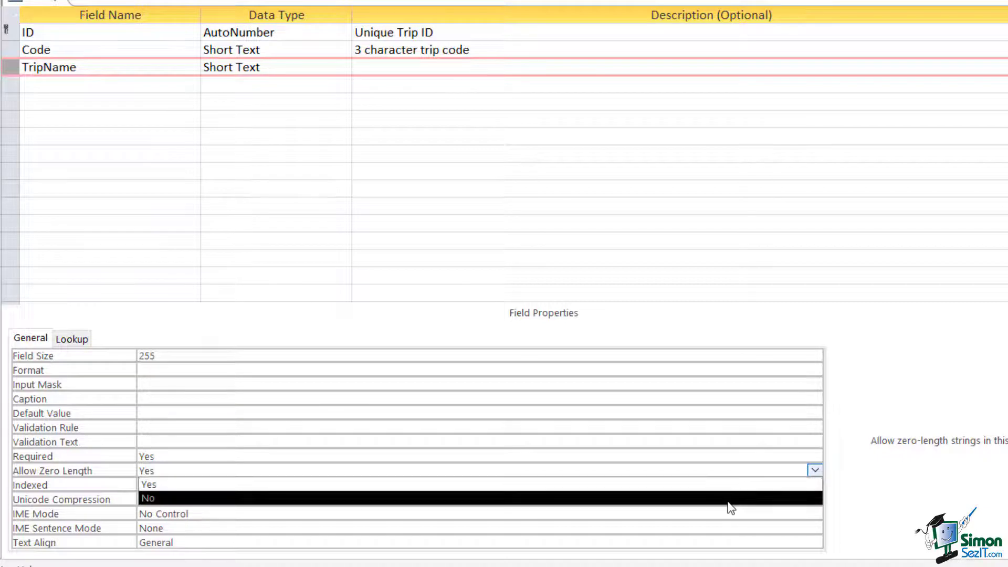
pyautogui.click(730, 501)
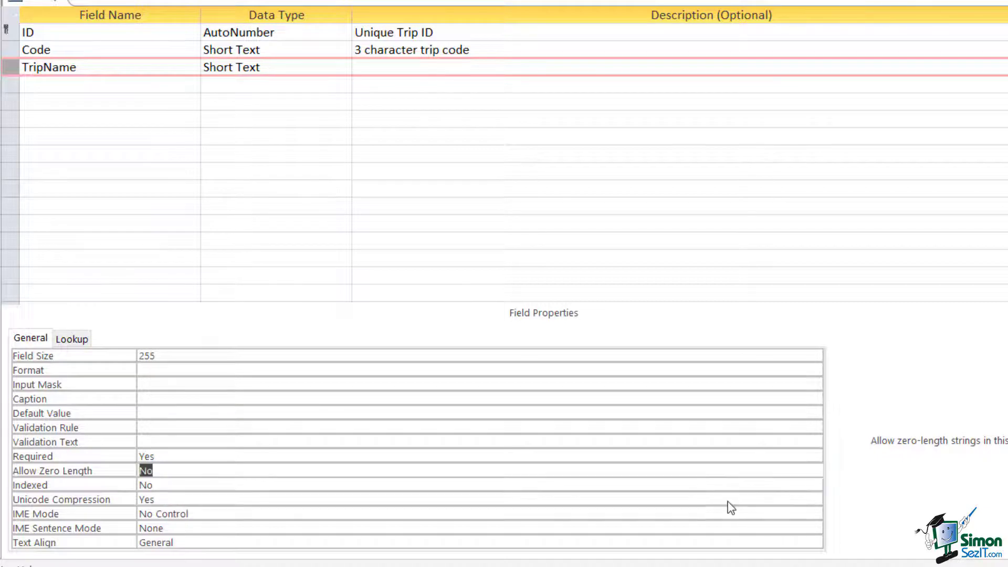
pyautogui.click(167, 484)
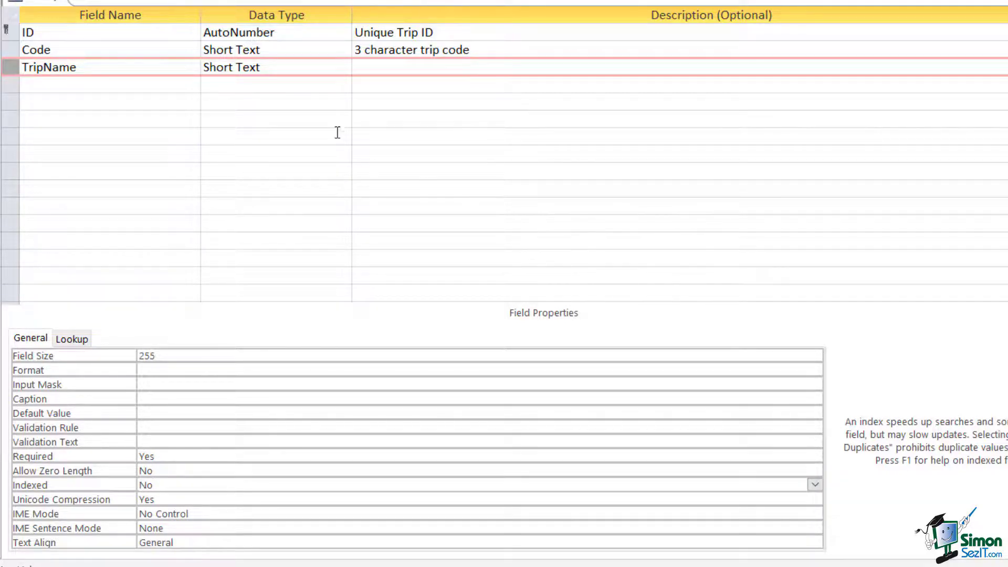
# Enter 'Short name for this trip' as TripName's description and save tbltrip.
pyautogui.click(374, 68)
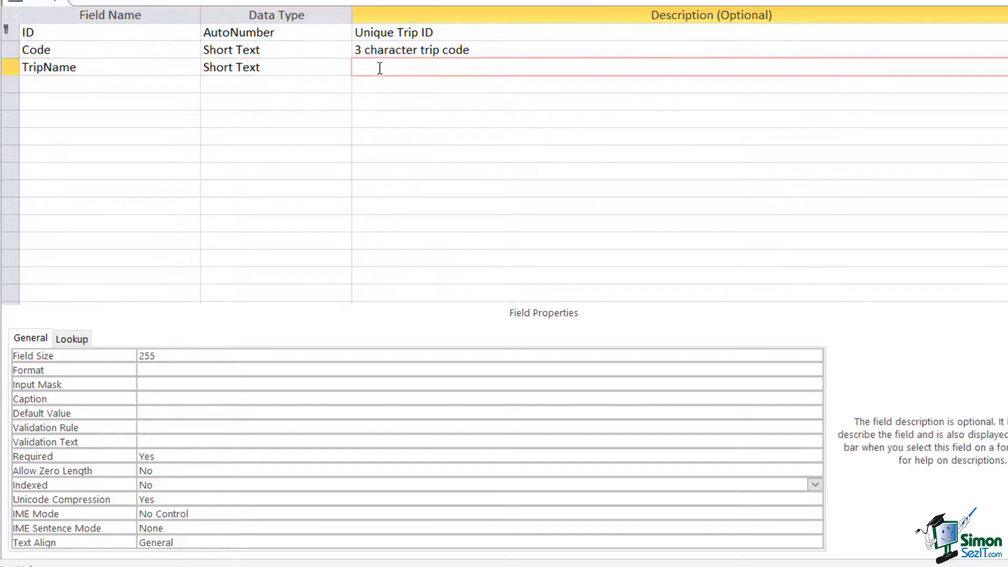
pyautogui.write('So')
pyautogui.press('BackSpace')
pyautogui.write('hort name for this')
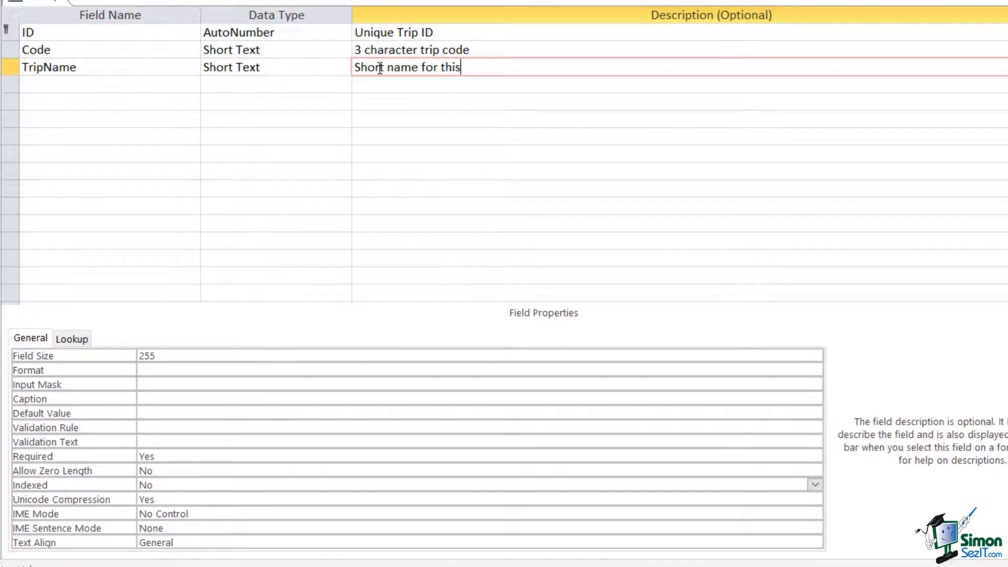
pyautogui.write(' trip')
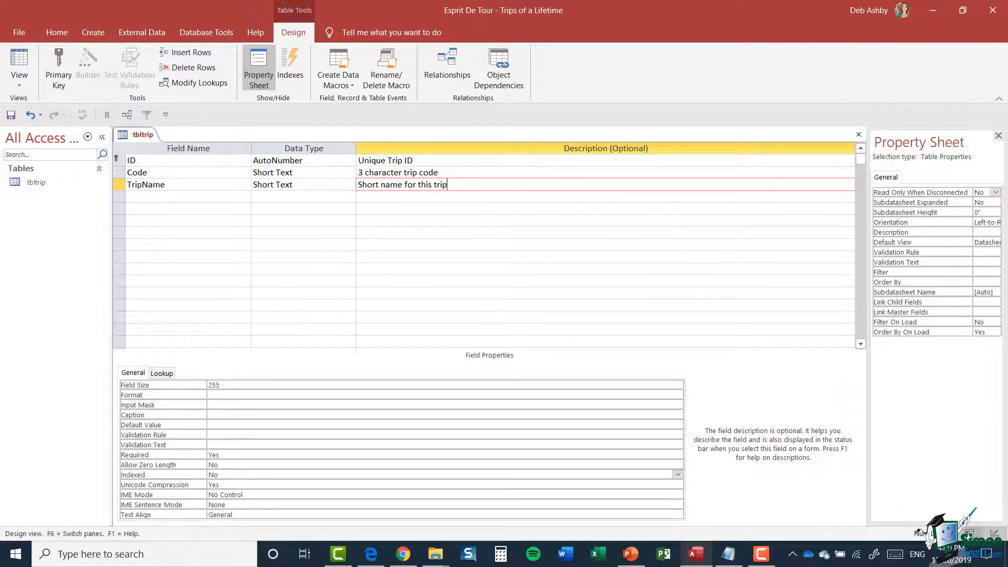
pyautogui.hotkey('ctrl', 'w')
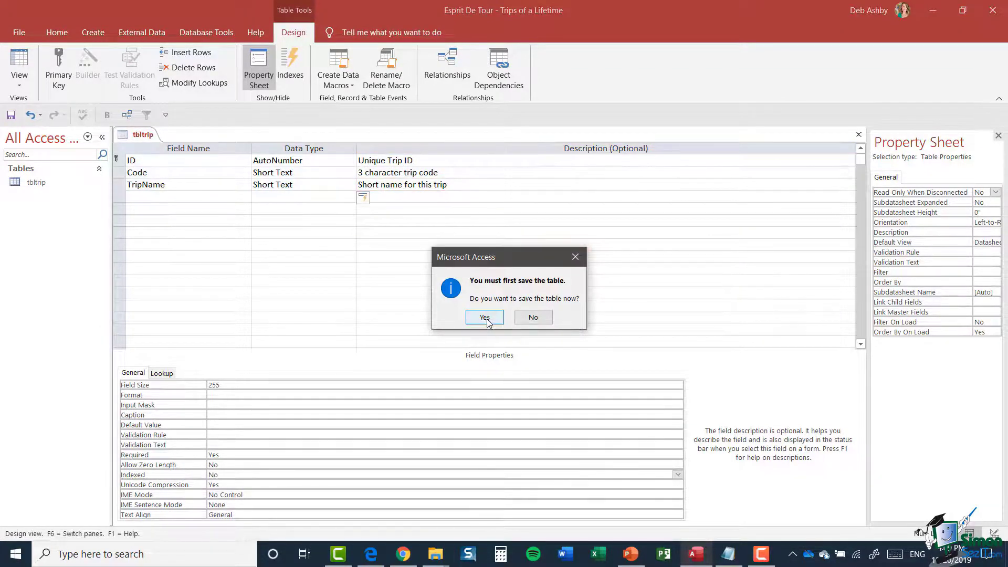
pyautogui.click(484, 318)
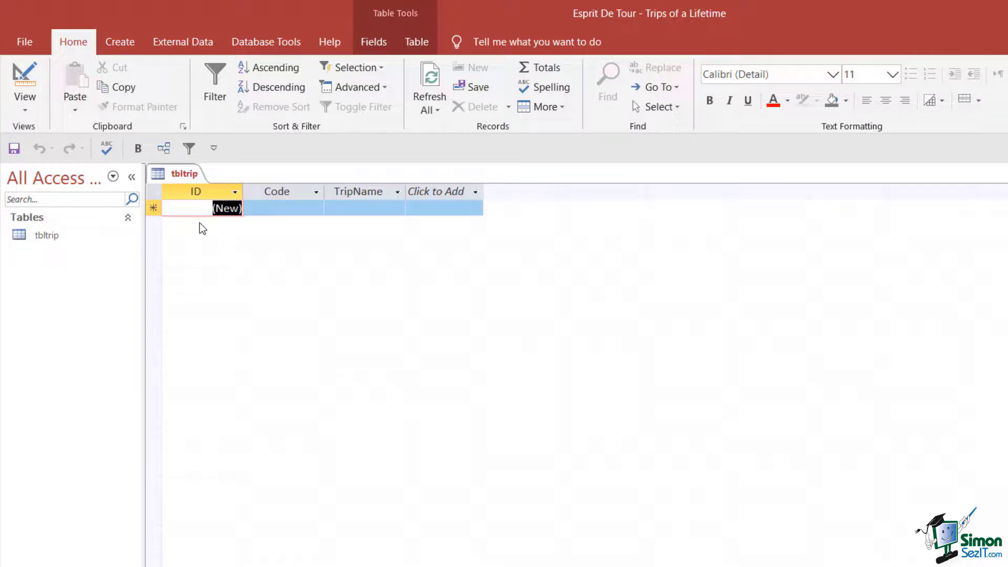
# Enter the first record with Code LEX and TripName 'Louisiana Explorer'.
pyautogui.click(274, 207)
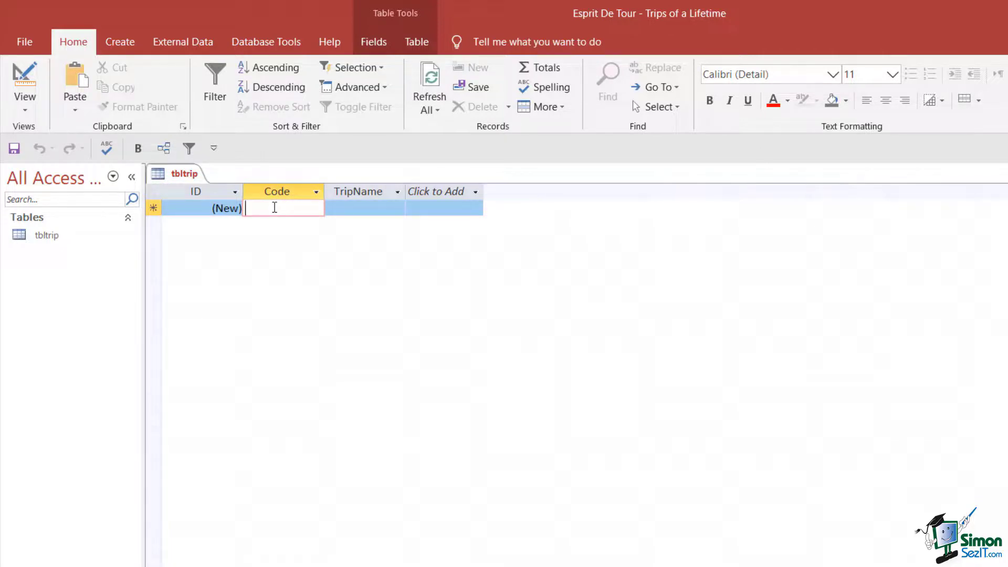
pyautogui.write('LEX')
pyautogui.press('Tab')
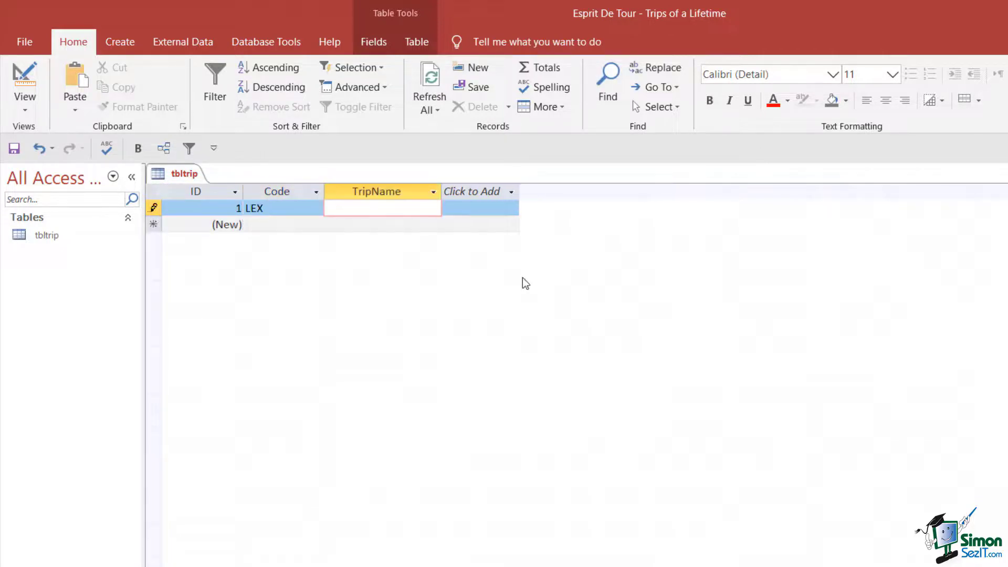
pyautogui.write('Louisiana Explorer')
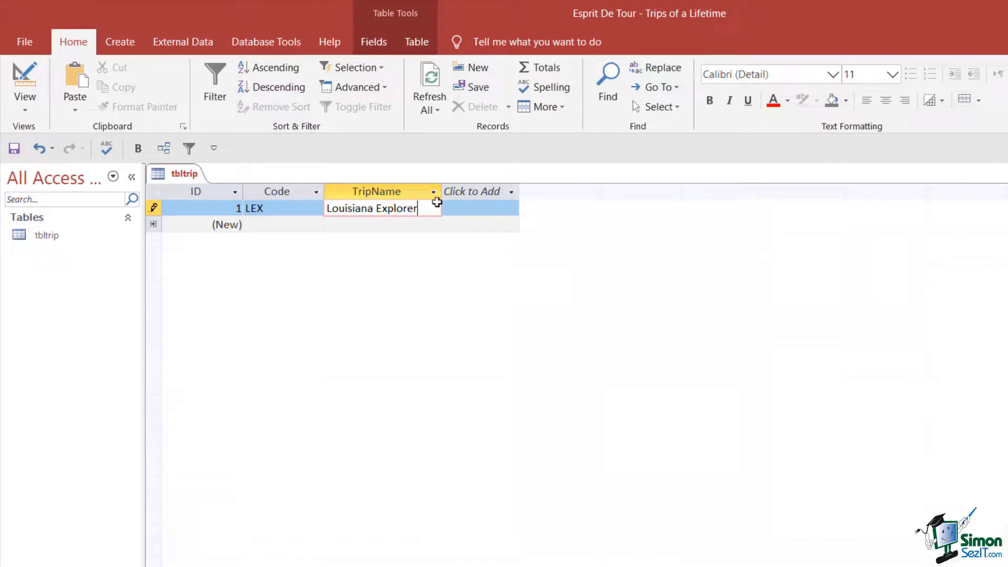
pyautogui.moveTo(441, 193)
pyautogui.mouseDown()
pyautogui.moveTo(419, 200)
pyautogui.moveTo(441, 208)
pyautogui.mouseUp()
pyautogui.press('BackSpace')
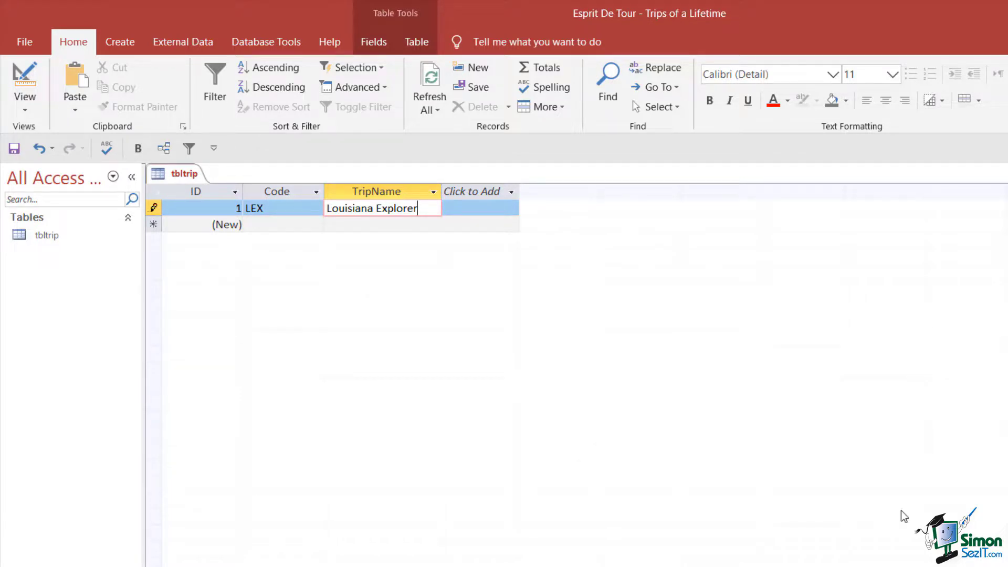